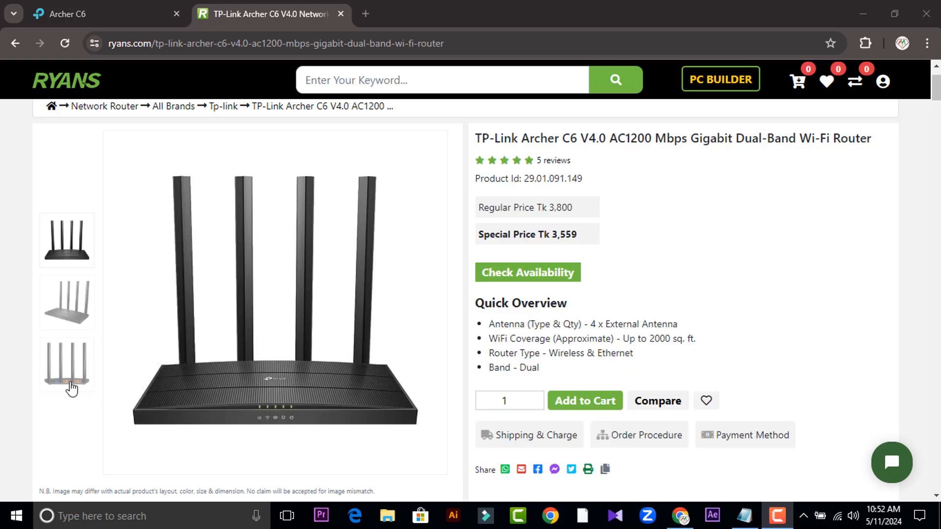
View the Archer C6 router's rear-view product photo on the Ryans page.
click(69, 384)
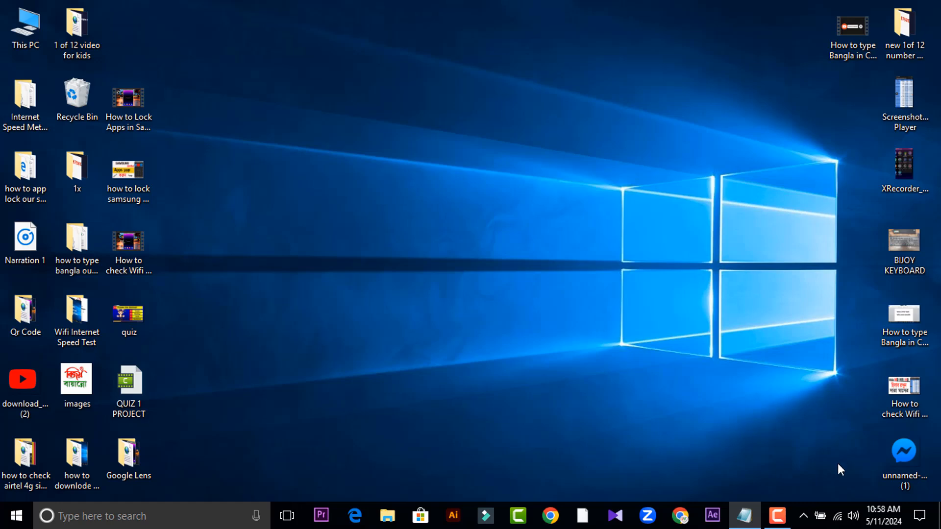
click(838, 519)
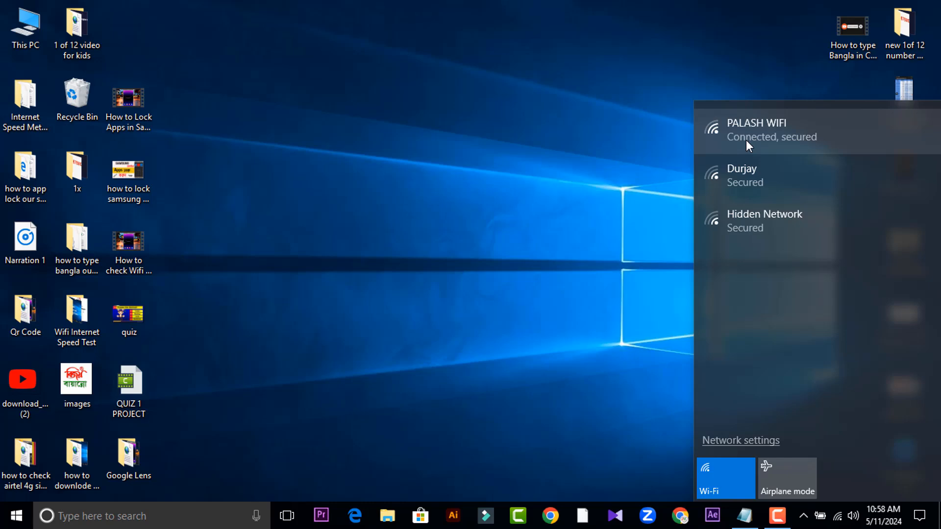
click(638, 142)
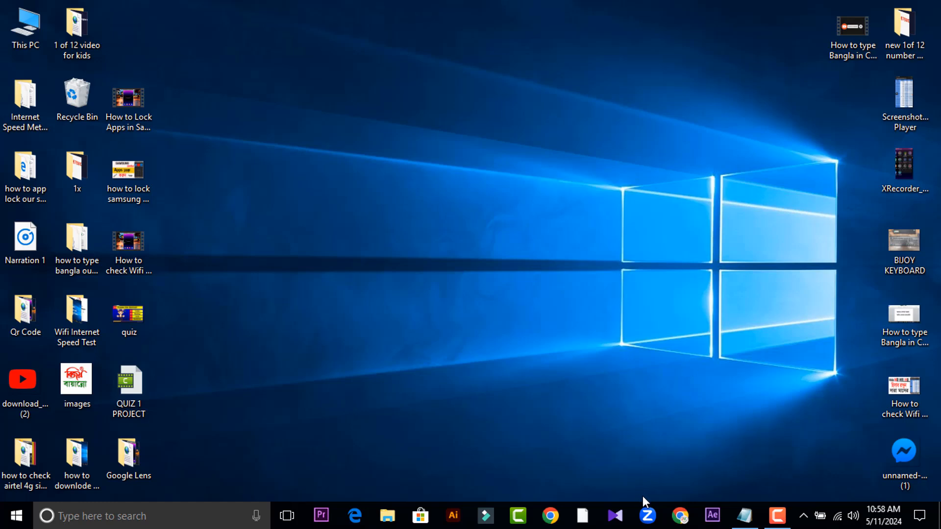
Open a new Chrome window, then bring the Notepad router notes forward.
click(680, 519)
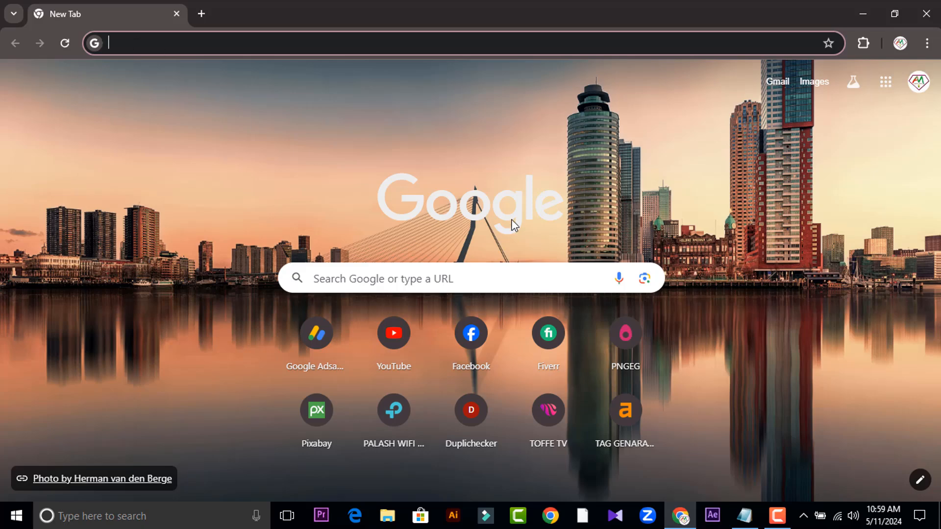
click(745, 518)
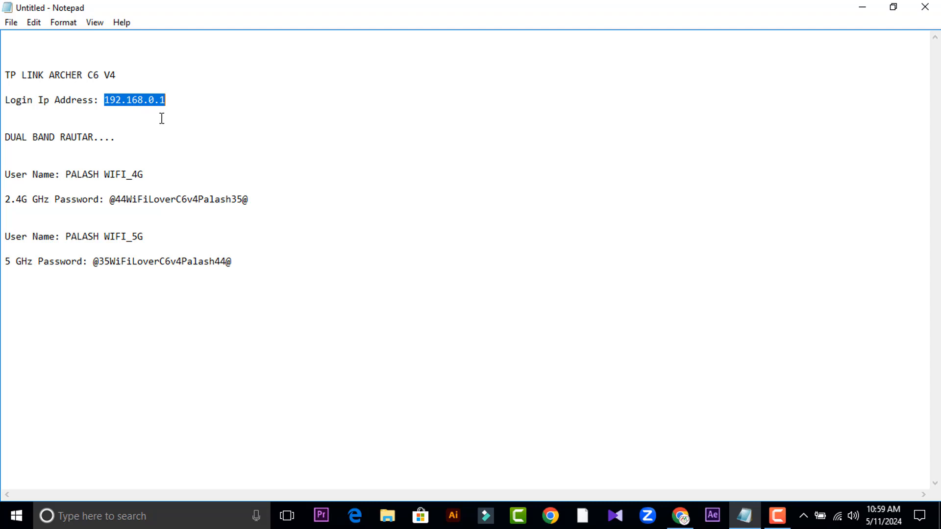
Copy the login IP 192.168.0.1 from the router notes and minimize Notepad.
click(140, 115)
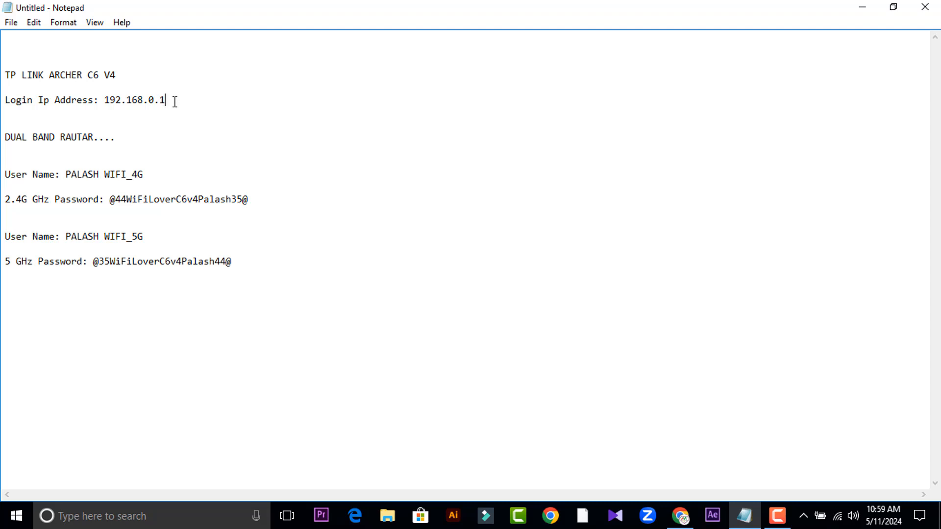
double_click(105, 101)
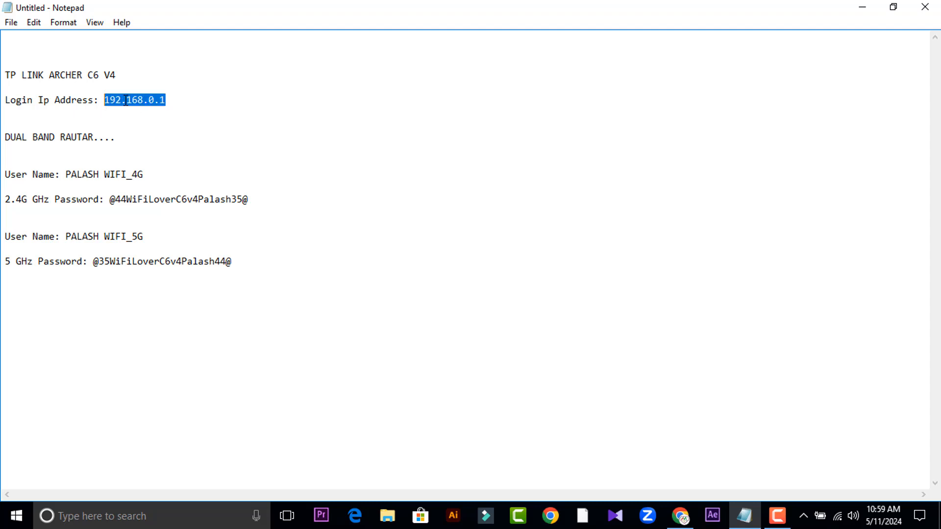
right_click(126, 101)
click(172, 144)
click(862, 7)
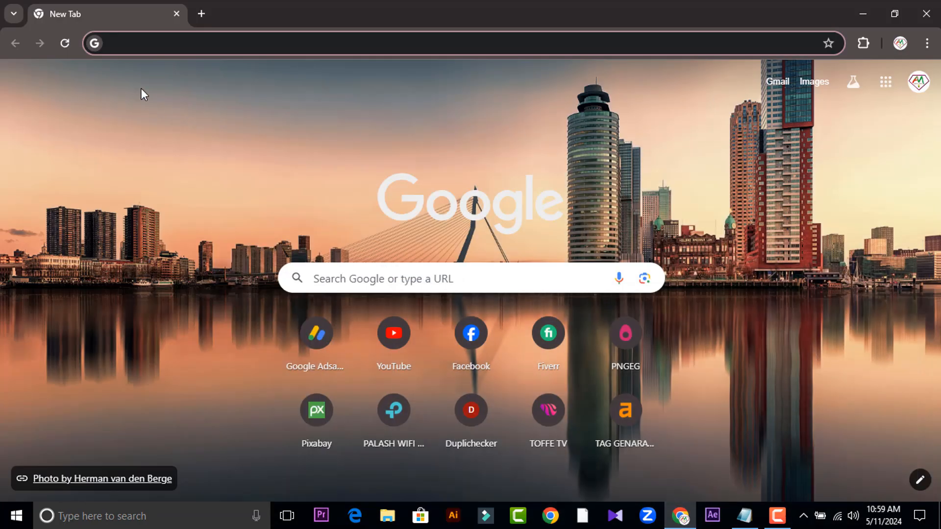
Paste 192.168.0.1 into Chrome's address bar and load the router login page.
click(128, 46)
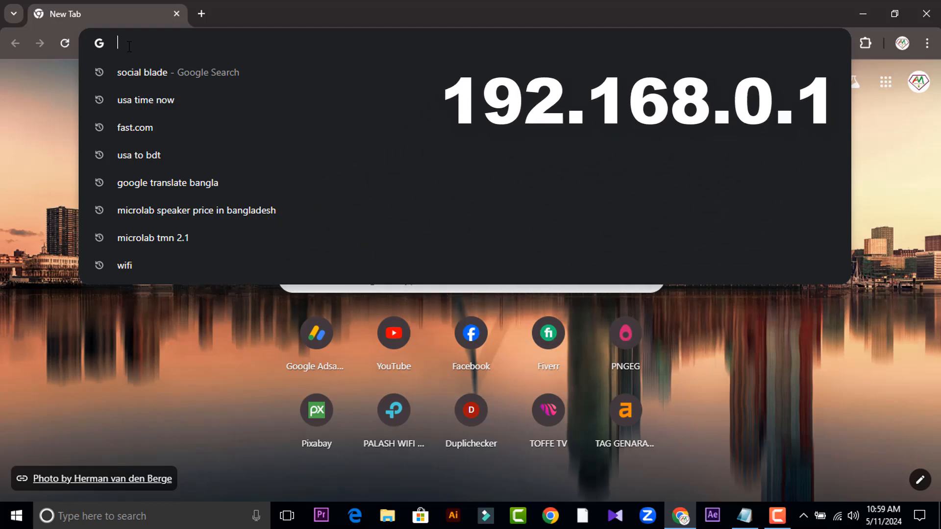
key(ctrl+v)
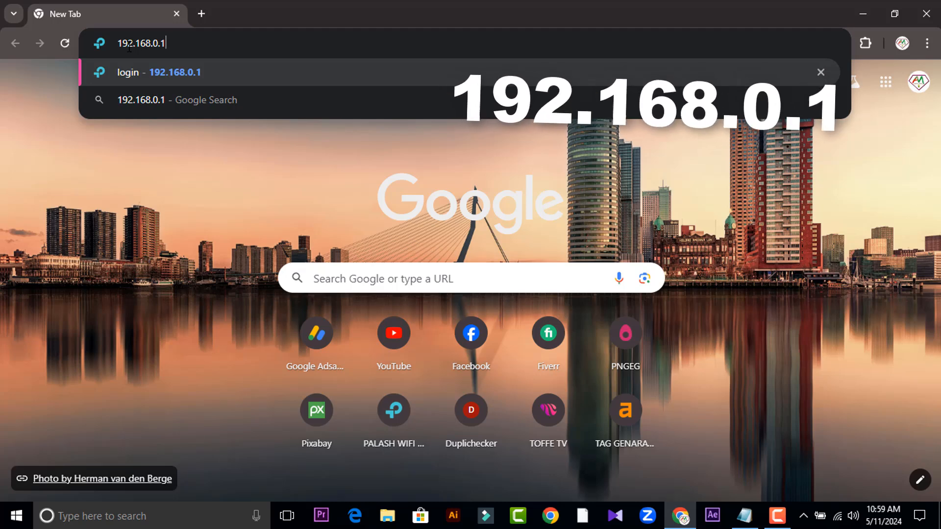
key(Return)
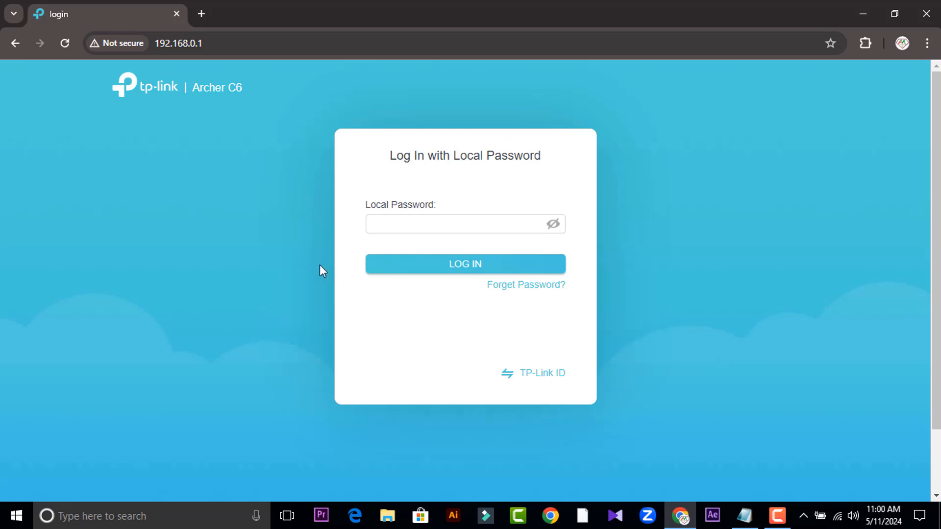
Dismiss the ad notification and log in to the Archer C6 with the local password.
click(403, 224)
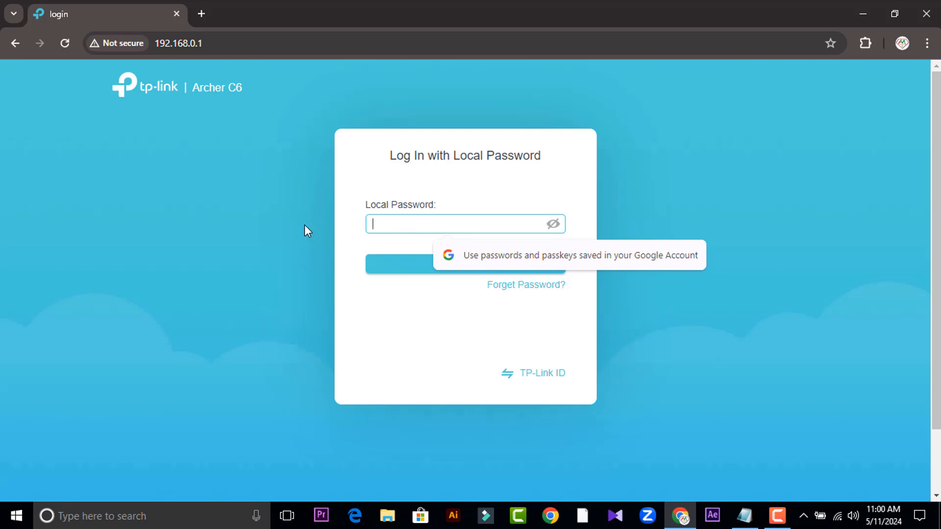
click(304, 225)
click(385, 225)
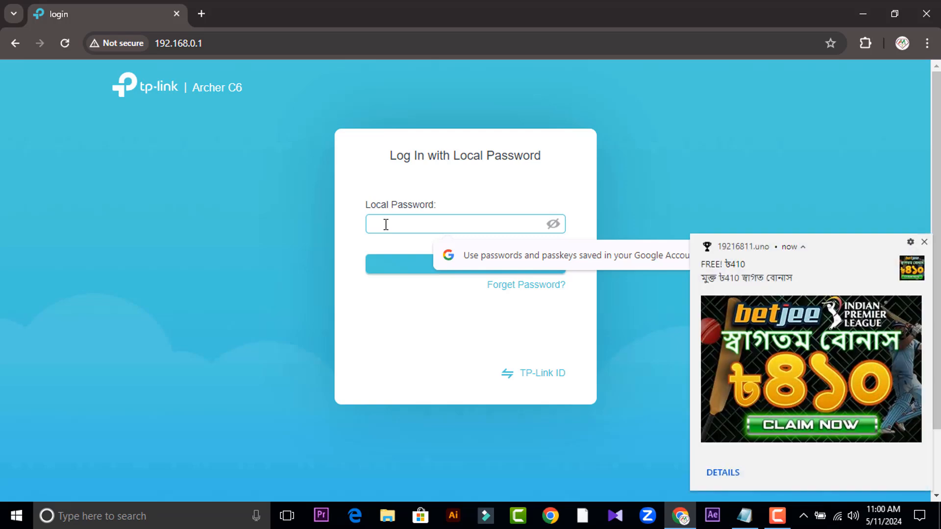
click(925, 242)
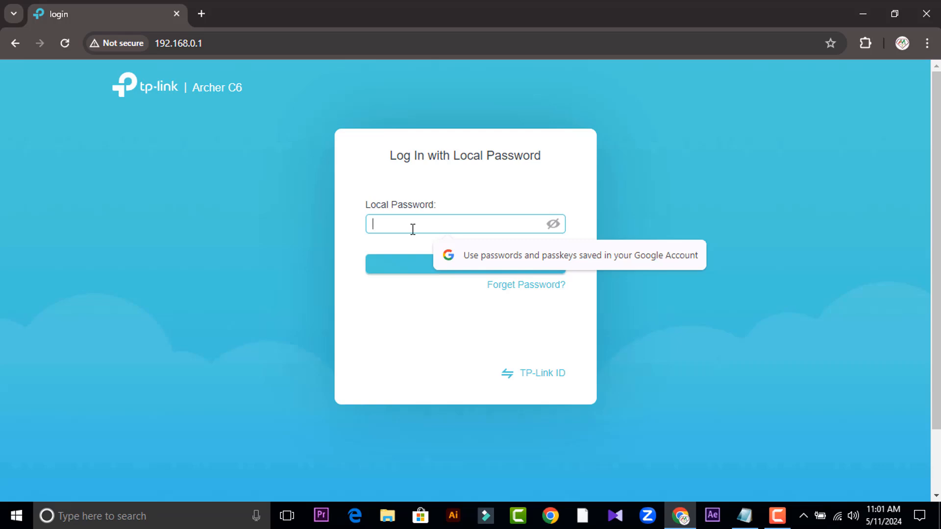
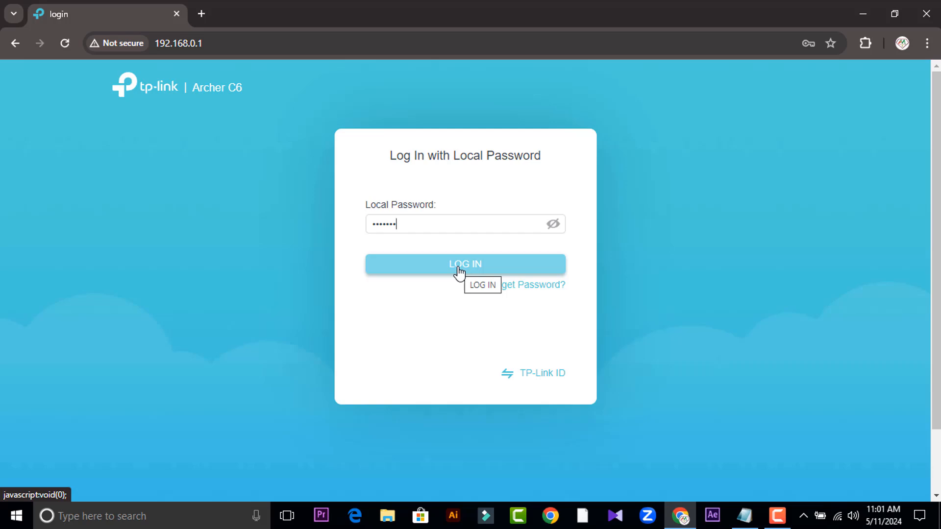
click(458, 269)
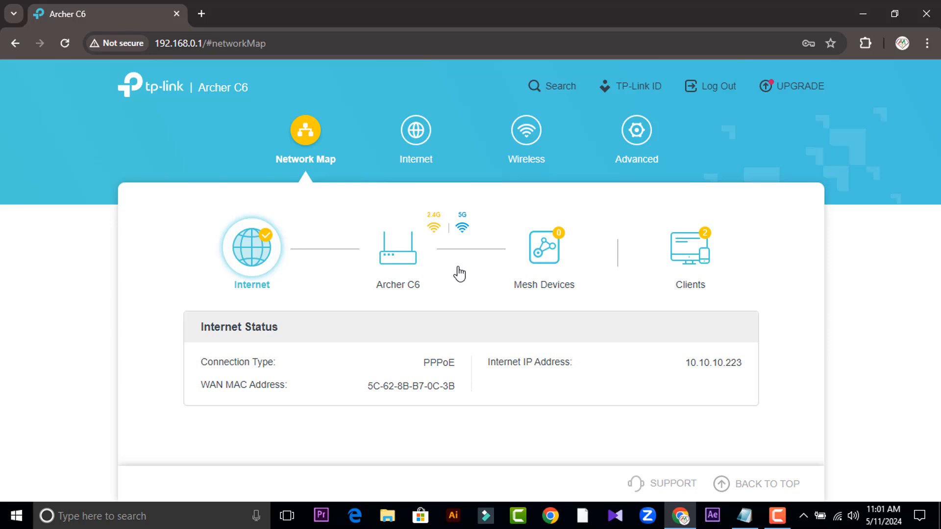
drag(269, 82, 196, 90)
click(253, 93)
triple_click(236, 94)
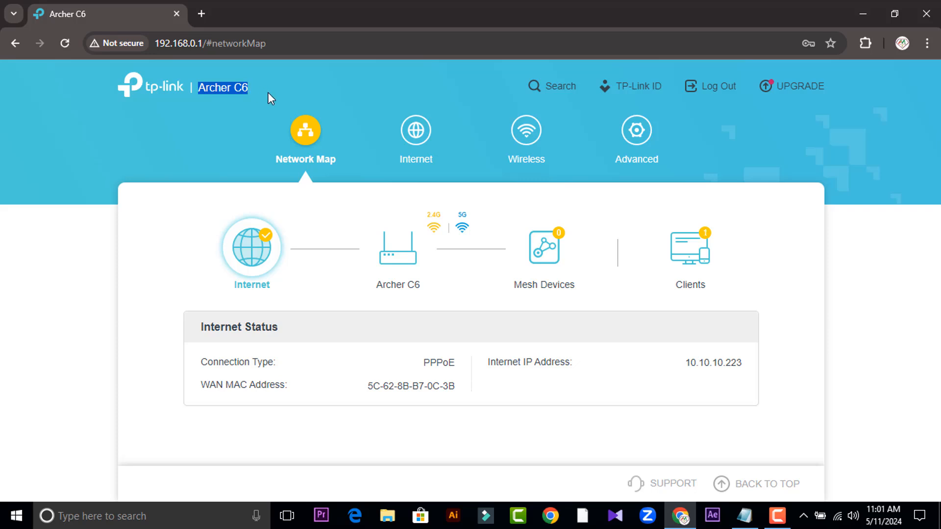
click(268, 93)
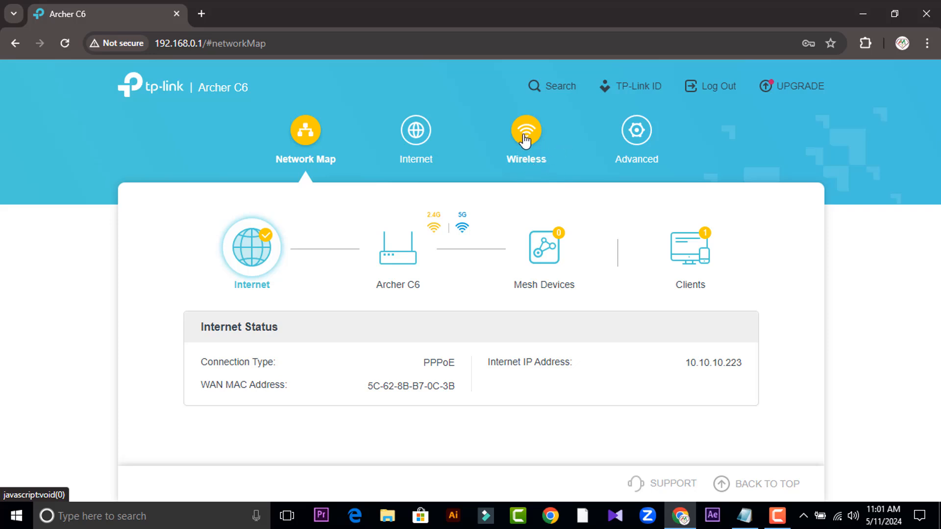
Open Wireless settings, select the current 2.4GHz name PALASH WIFI and its password.
click(524, 141)
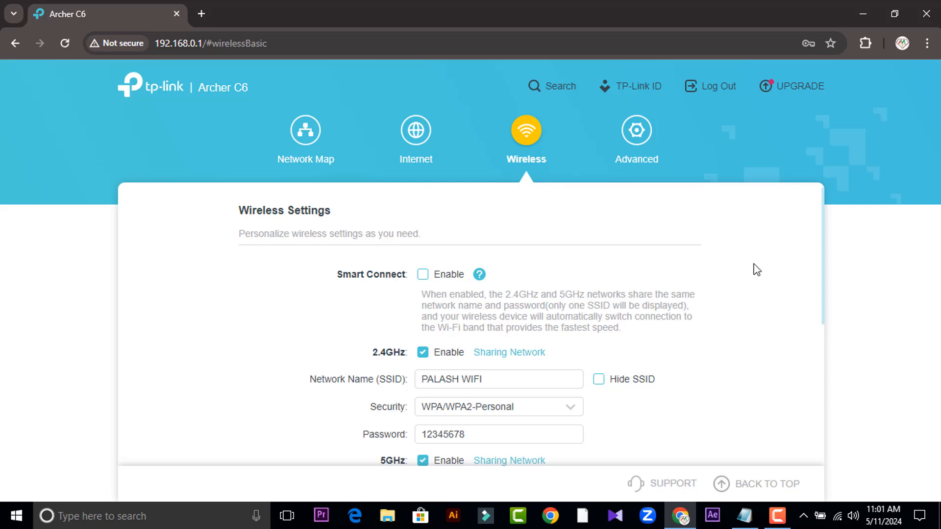
scroll(764, 281, down, 3)
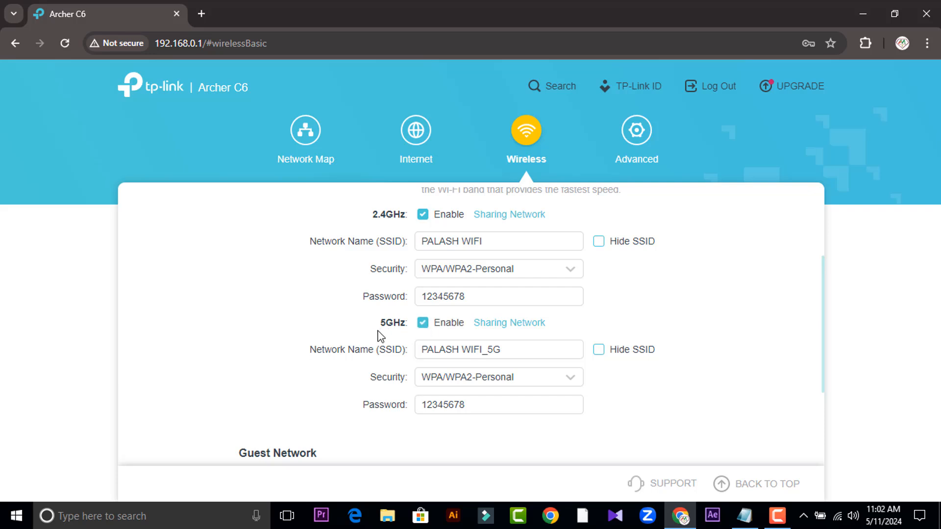
scroll(691, 343, up, 2)
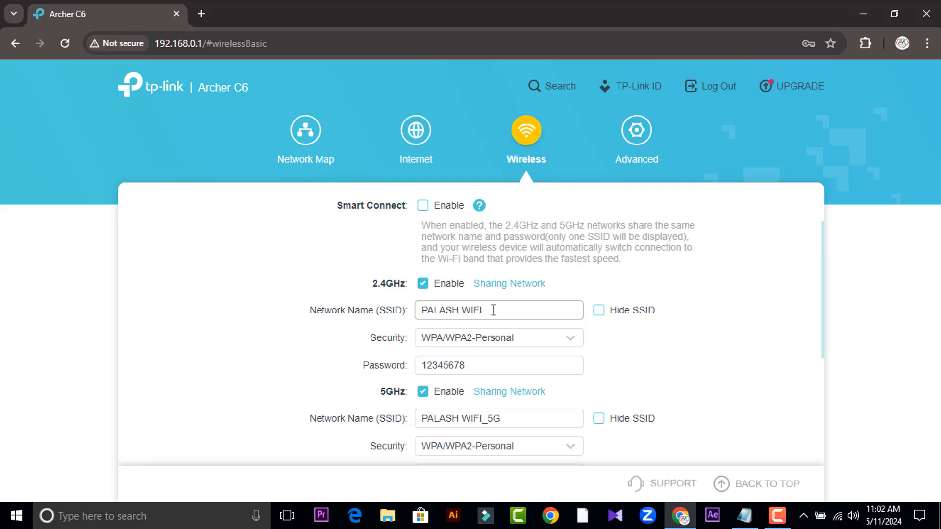
drag(493, 310, 414, 319)
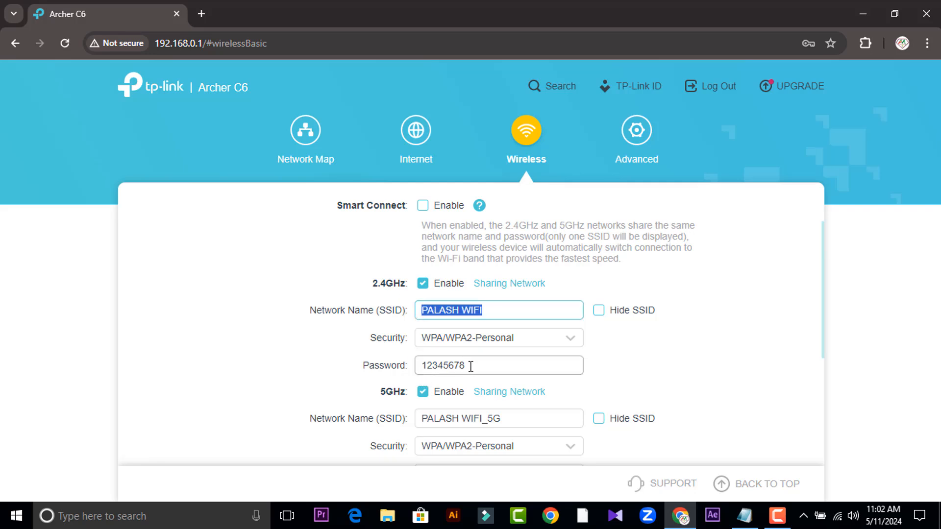
drag(470, 366, 414, 369)
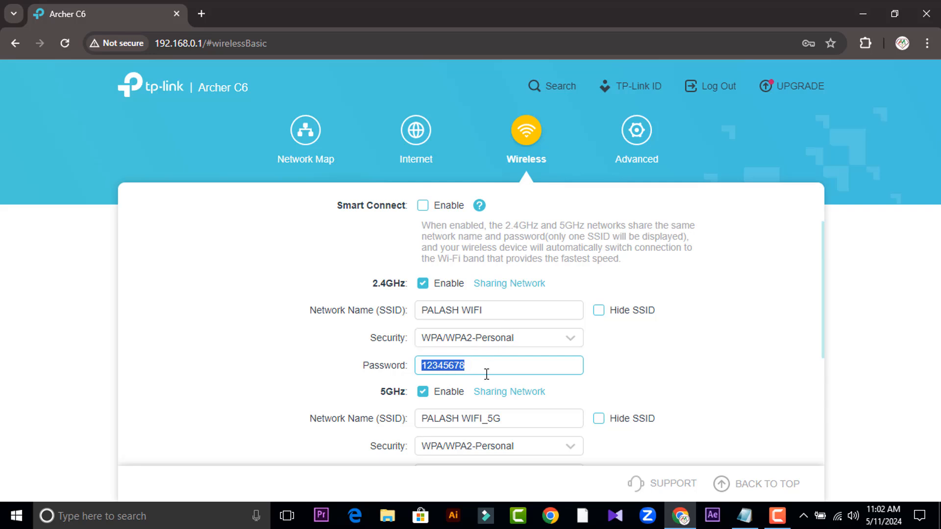
click(744, 515)
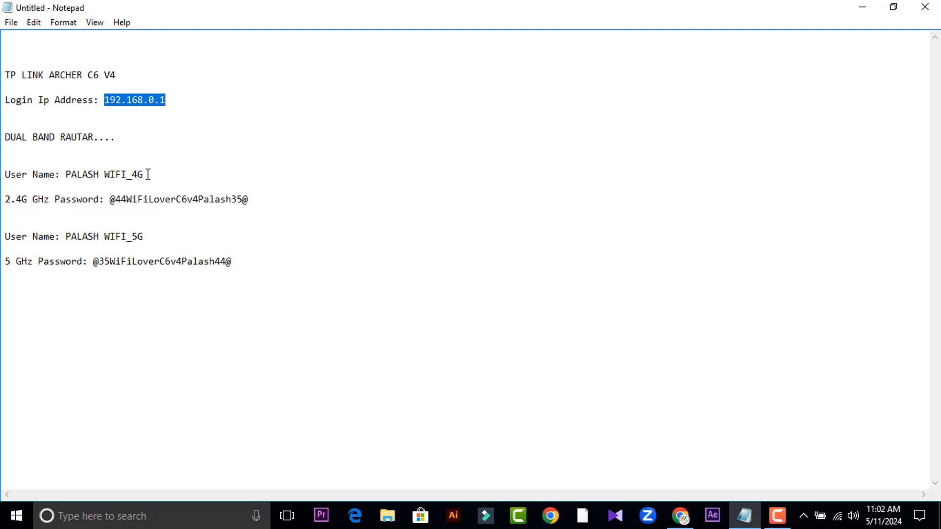
Copy PALASH WIFI_4G from the notes and paste it over the 2.4GHz network name.
drag(148, 175, 65, 178)
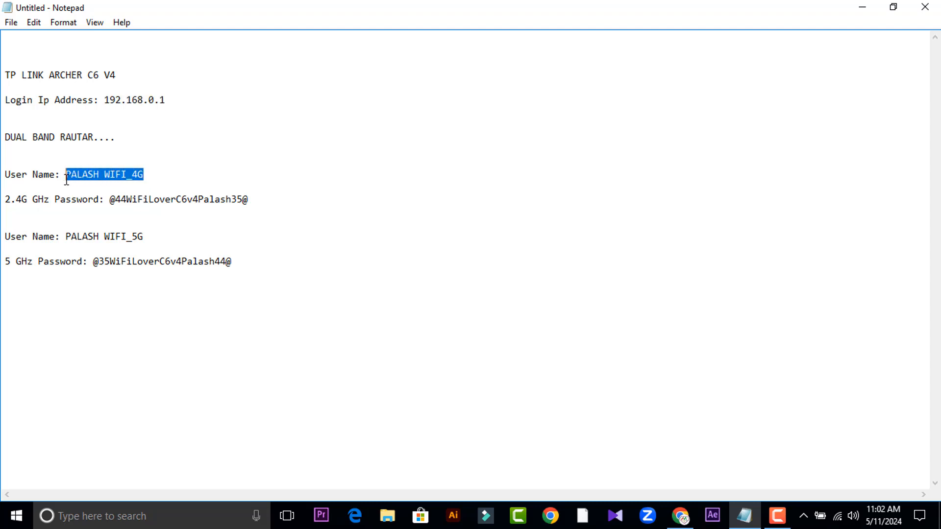
right_click(93, 175)
click(154, 223)
click(862, 7)
drag(494, 304, 406, 318)
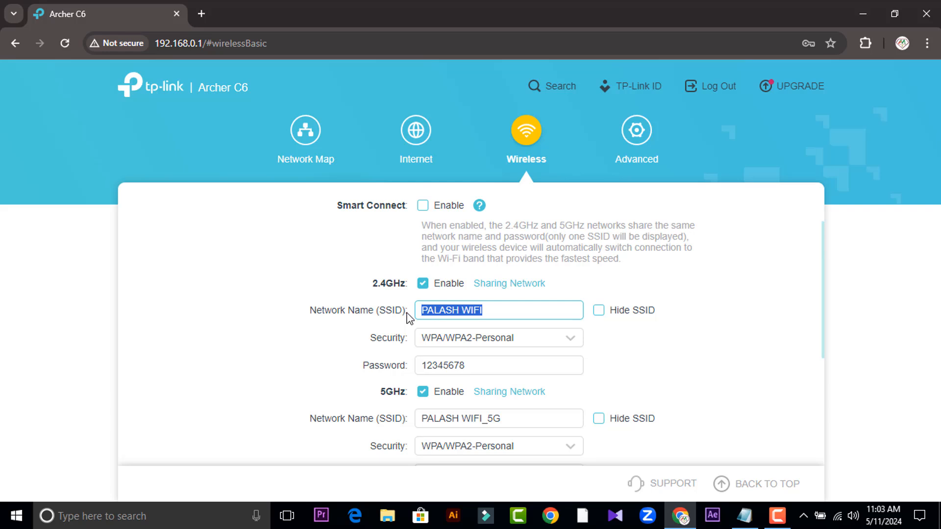
key(ctrl+v)
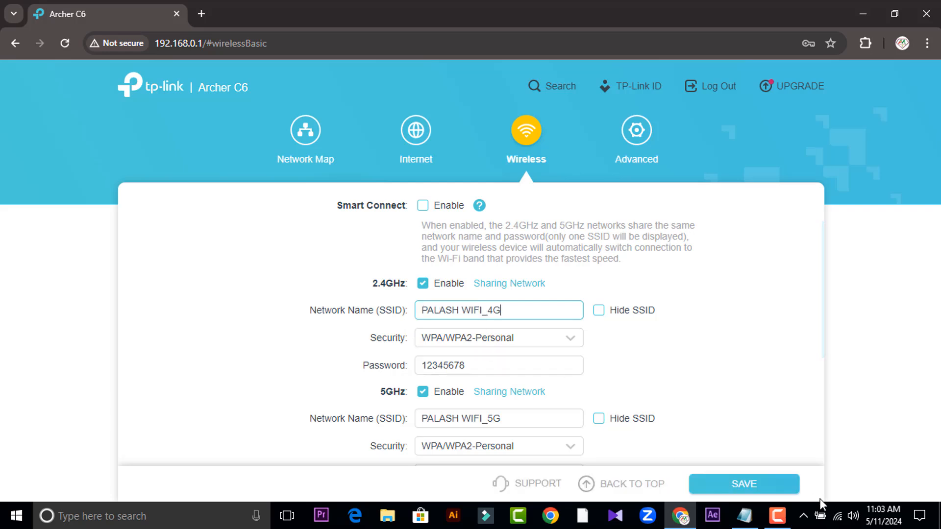
Copy the new 2.4 GHz password from the router notes and minimize Notepad.
click(745, 517)
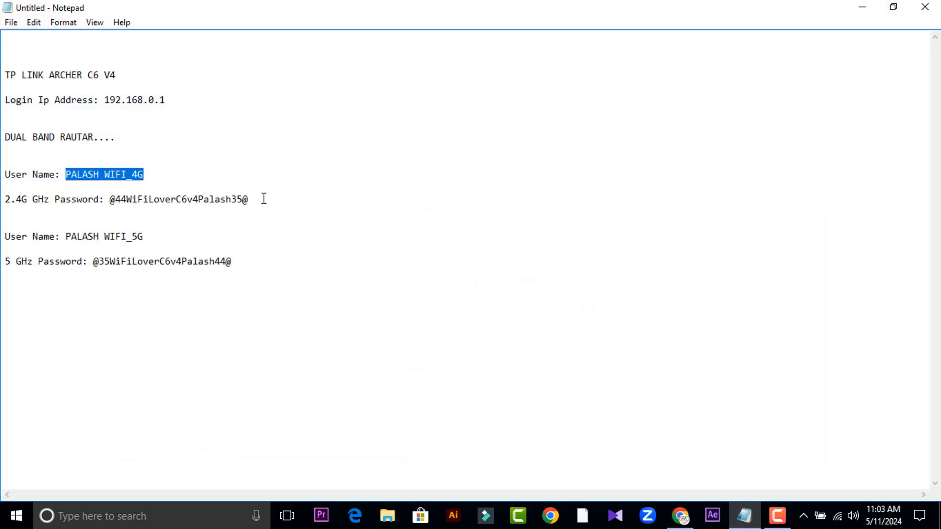
click(261, 199)
drag(261, 199, 109, 199)
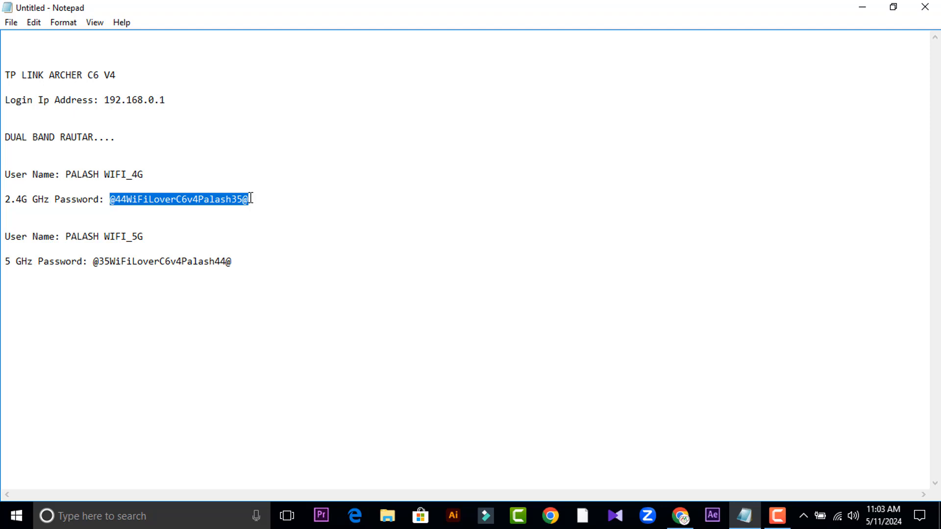
right_click(233, 199)
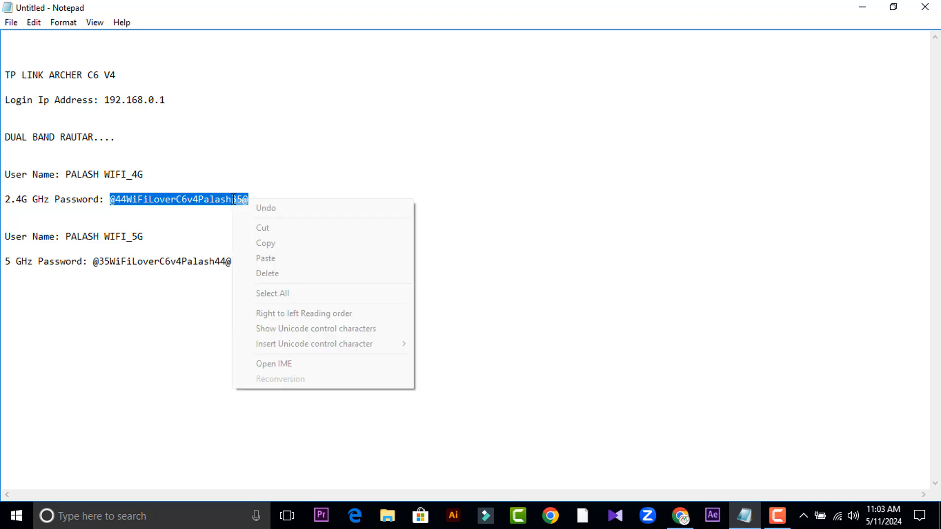
click(283, 244)
click(862, 7)
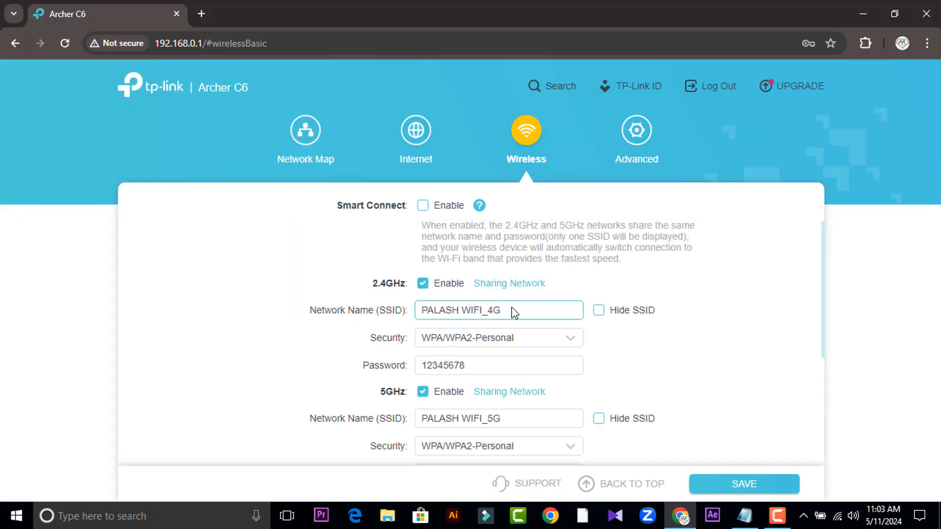
Paste the new password over the old value in the 2.4GHz Password field.
drag(507, 367, 414, 380)
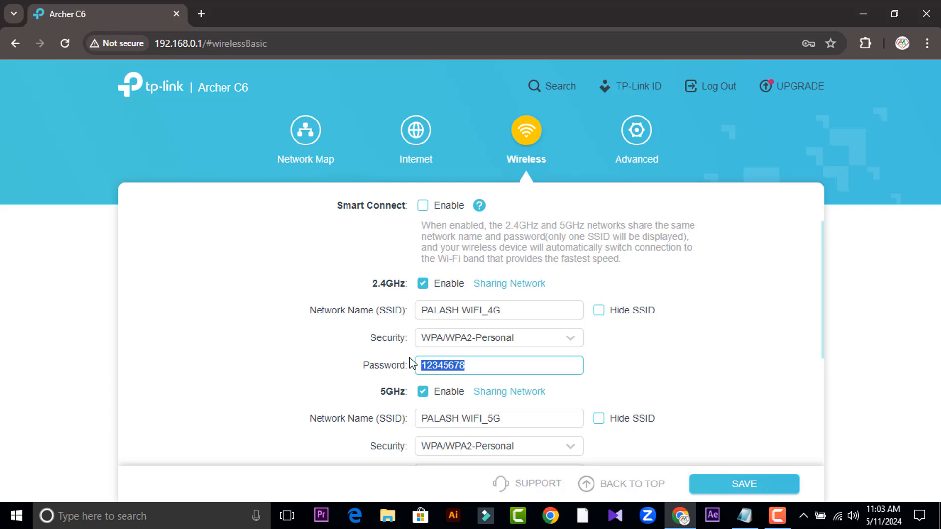
key(ctrl+v)
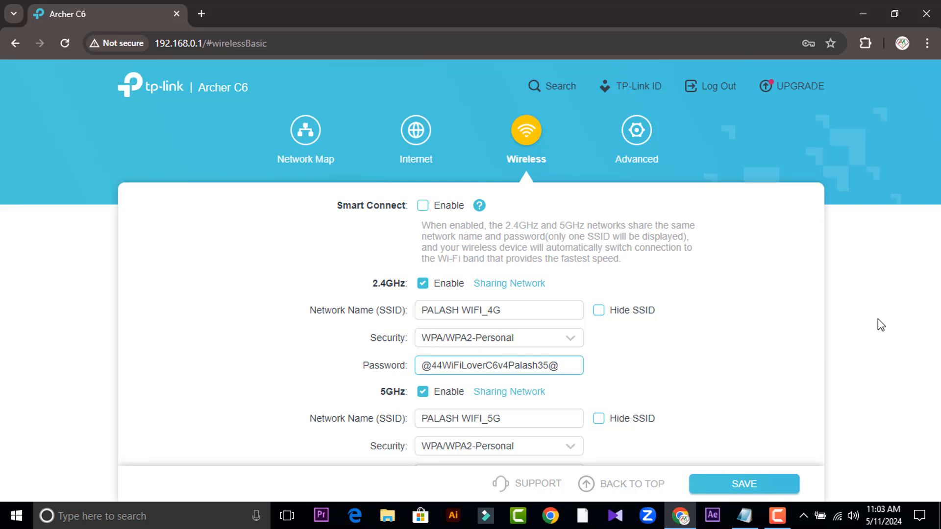
scroll(774, 408, down, 1)
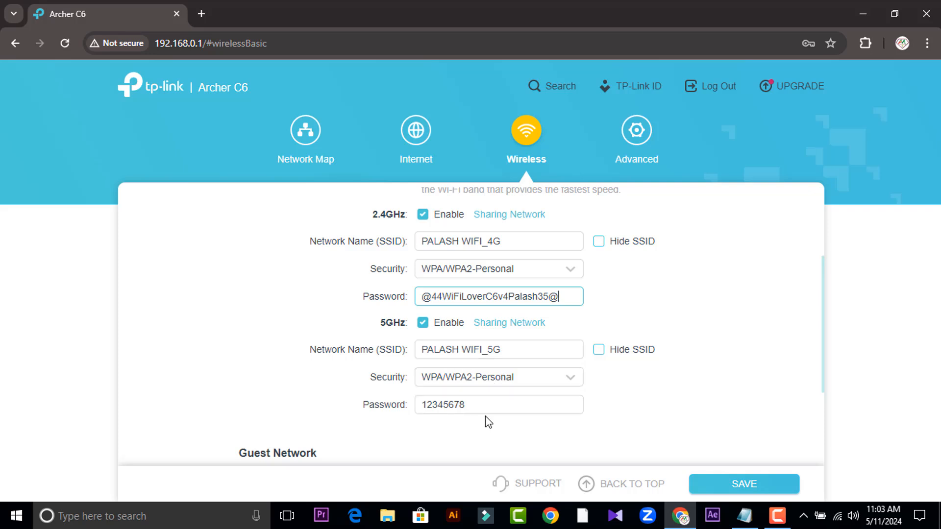
Copy the new 5 GHz password from the router notes, then minimize Notepad.
click(745, 515)
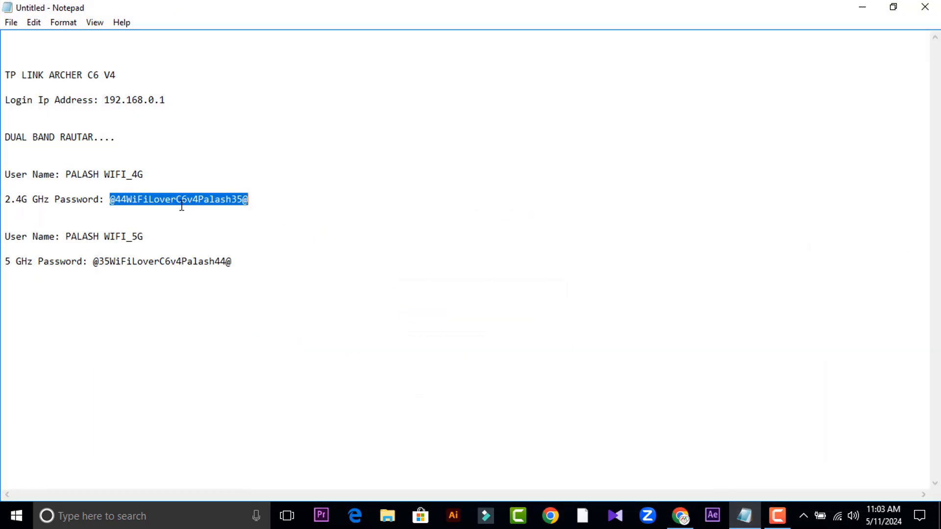
click(237, 260)
drag(237, 261, 92, 262)
click(96, 269)
double_click(96, 262)
right_click(125, 264)
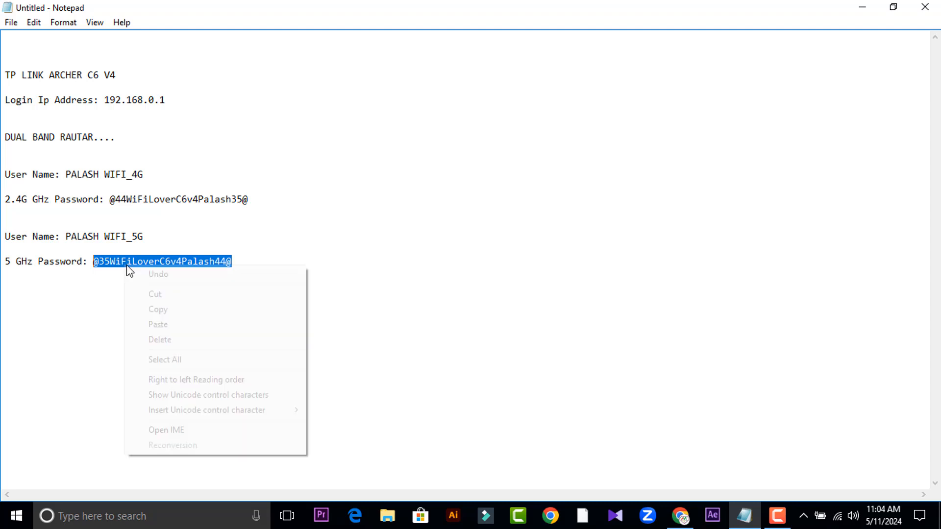
click(184, 313)
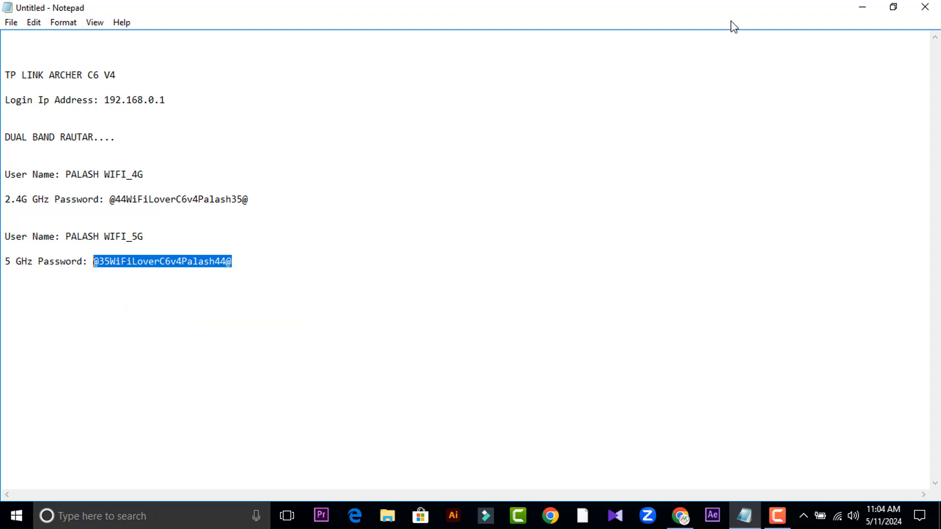
click(857, 9)
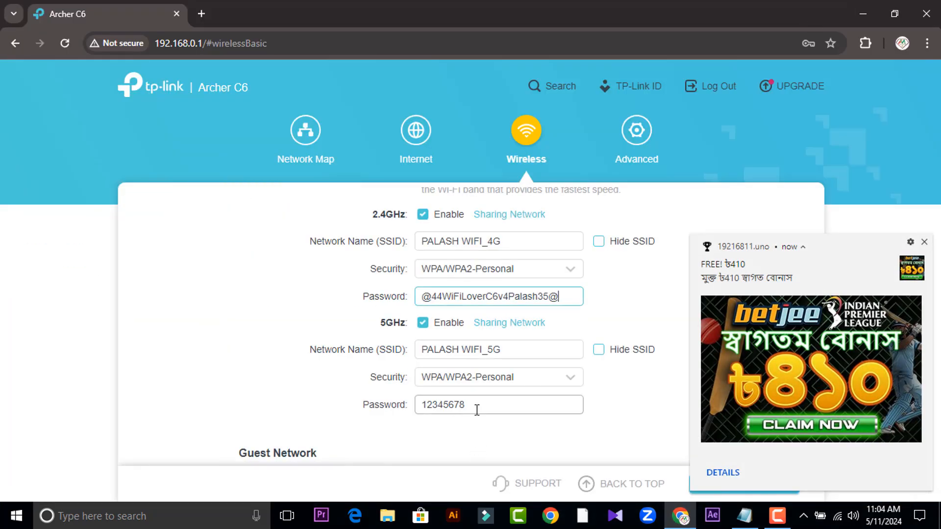
Replace the old 5 GHz password with the new one from the notes and close the betting ad.
click(427, 404)
double_click(421, 403)
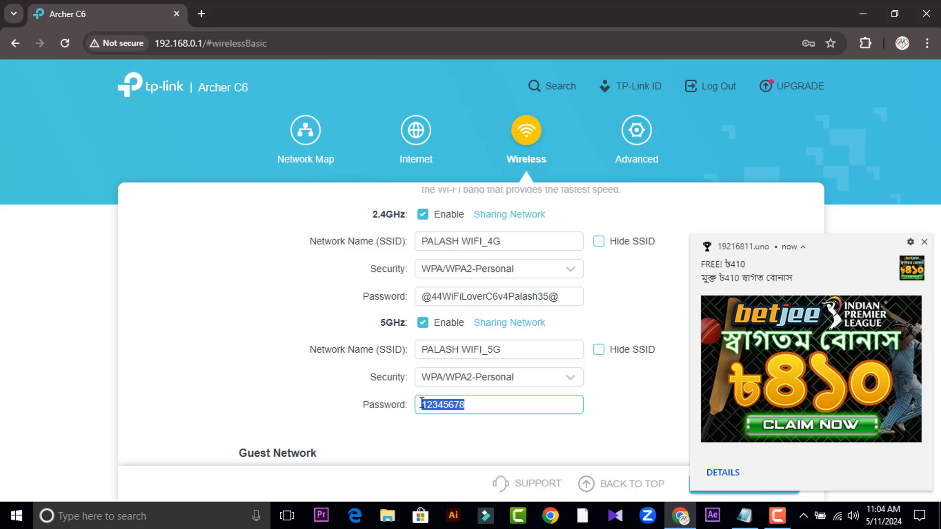
key(ctrl+v)
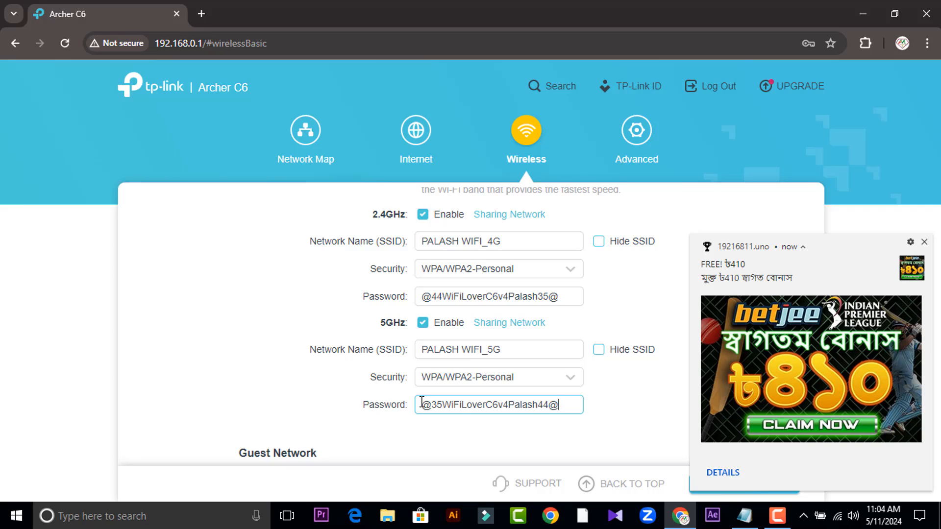
click(924, 242)
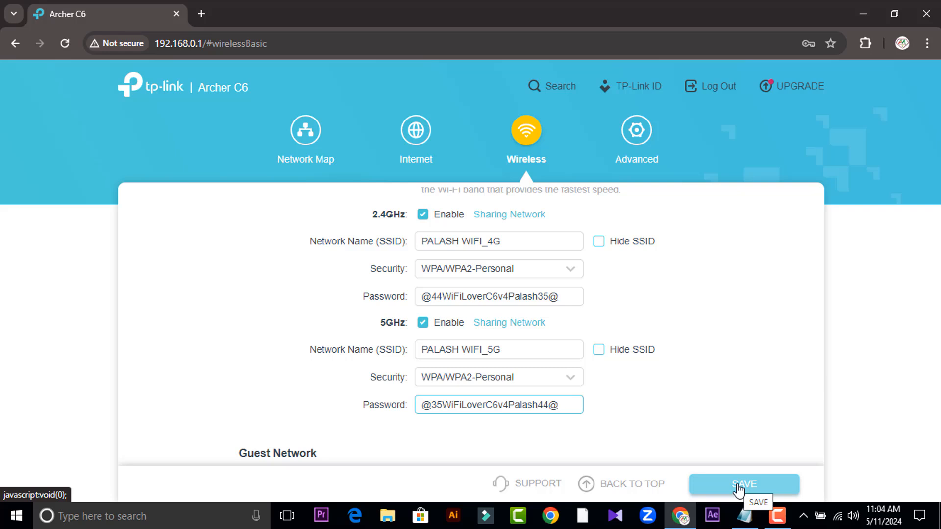
Save the wireless settings and reload 192.168.0.1, which now shows Chrome's No internet page.
click(738, 489)
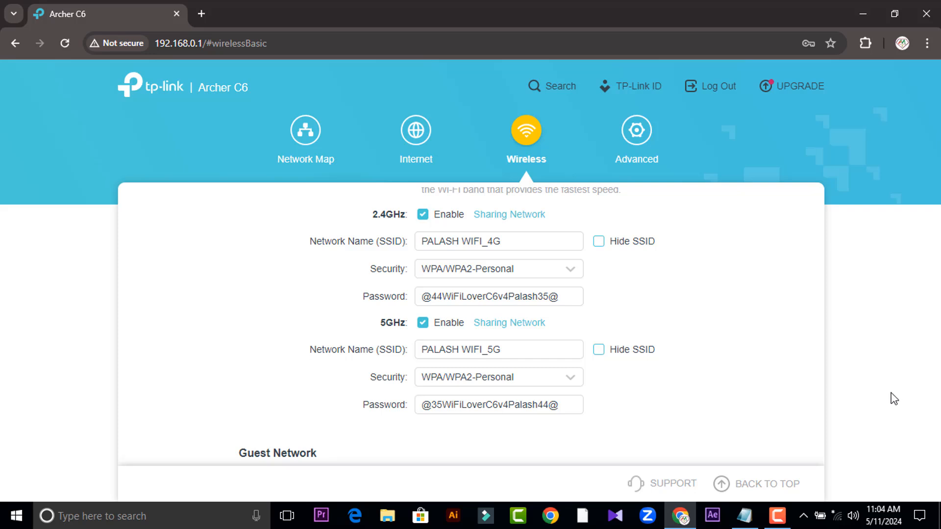
click(65, 44)
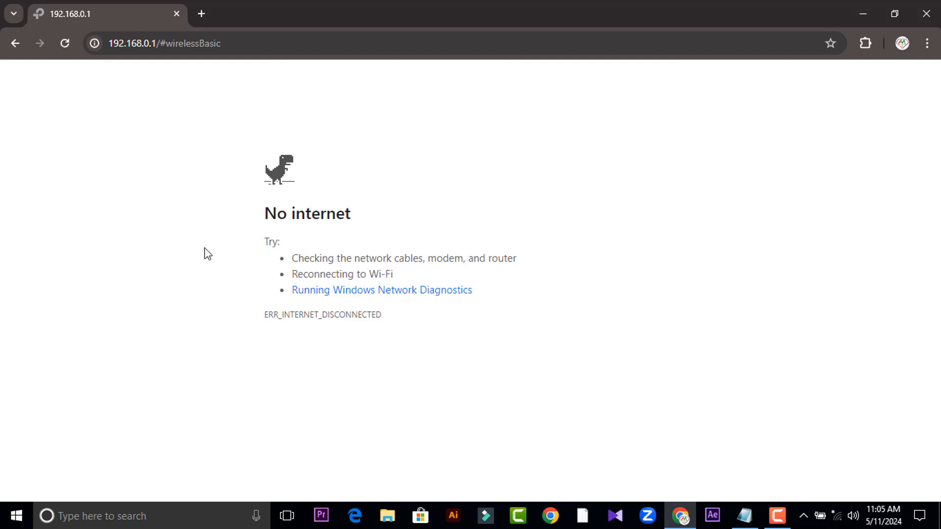
Start connecting to the new 2.4 GHz Wi-Fi network, then bring the Notepad router notes forward.
click(838, 521)
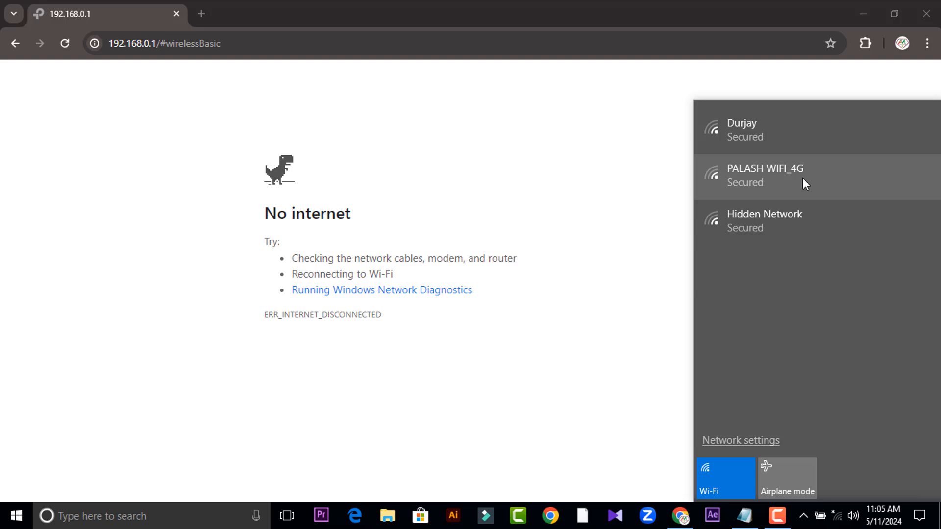
click(791, 179)
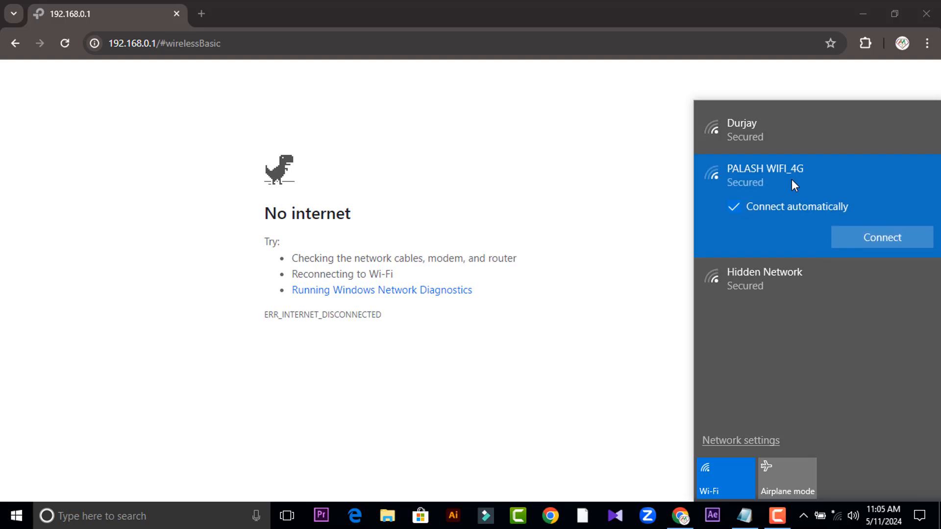
click(872, 239)
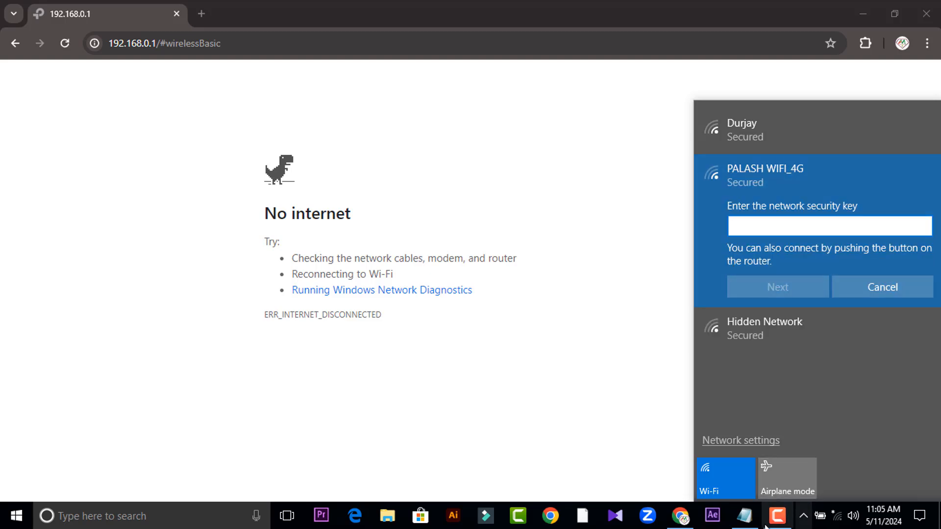
click(746, 514)
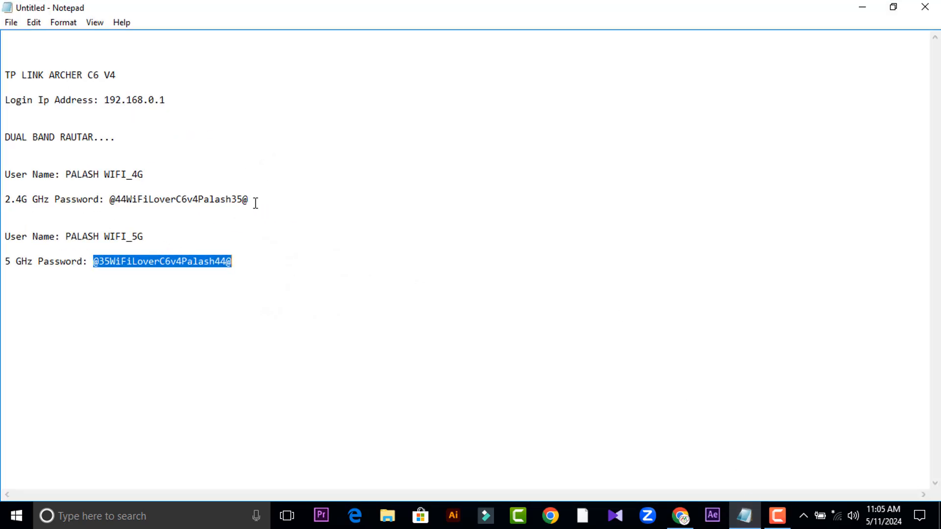
Copy the 2.4 GHz password from the Notepad notes and return to Chrome.
drag(249, 201, 125, 208)
double_click(114, 202)
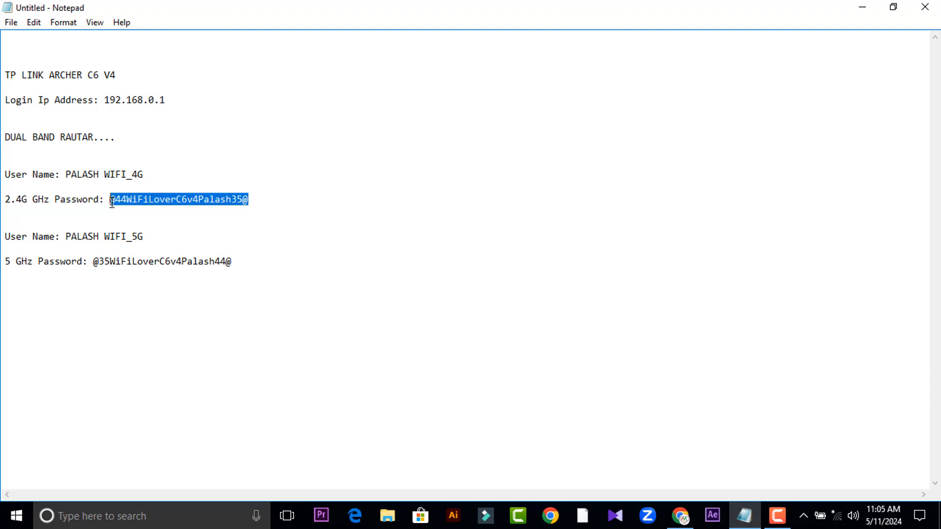
right_click(155, 201)
click(198, 247)
key(alt+Tab)
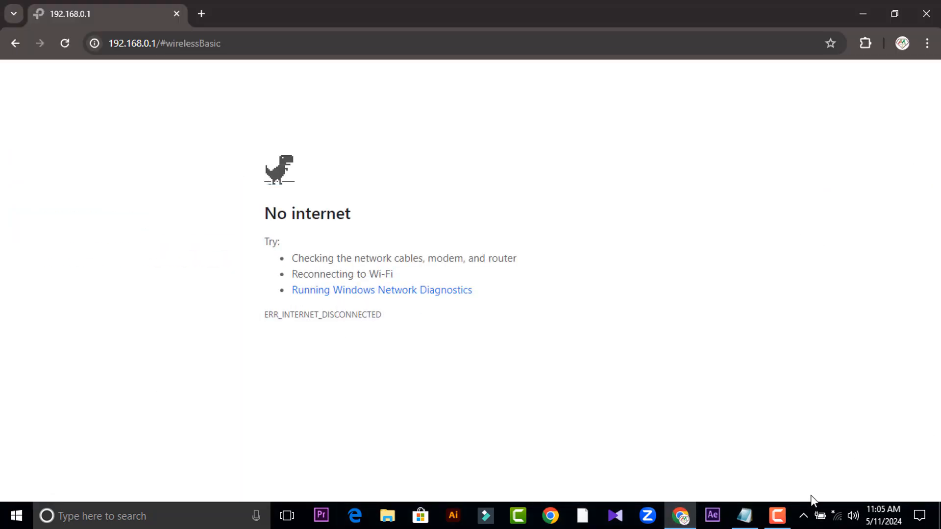
Join the new 2.4 GHz network using the pasted password, then view the router's Network Map.
click(836, 515)
click(837, 173)
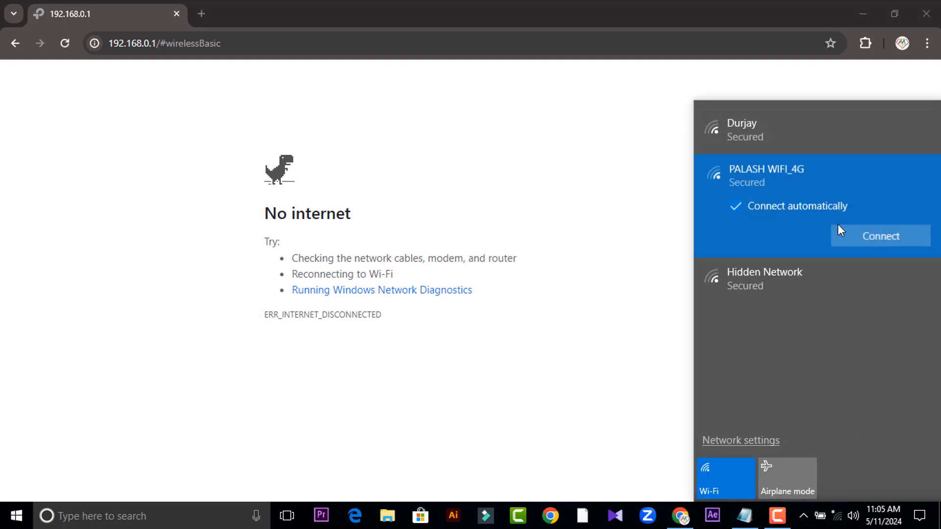
click(871, 245)
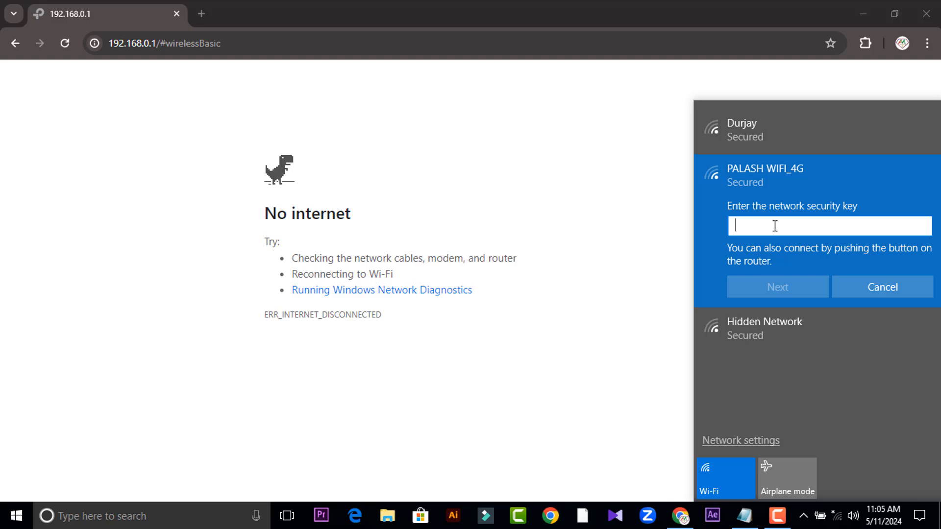
key(ctrl+v)
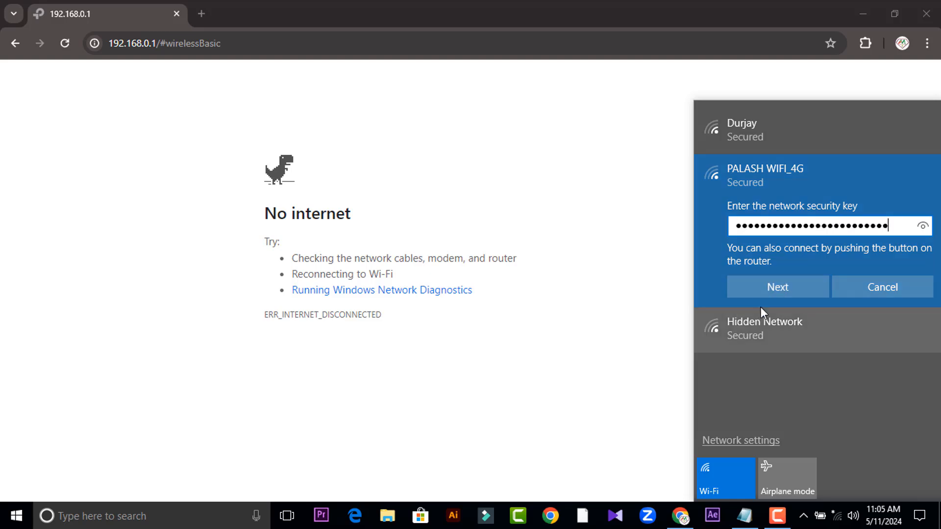
click(779, 286)
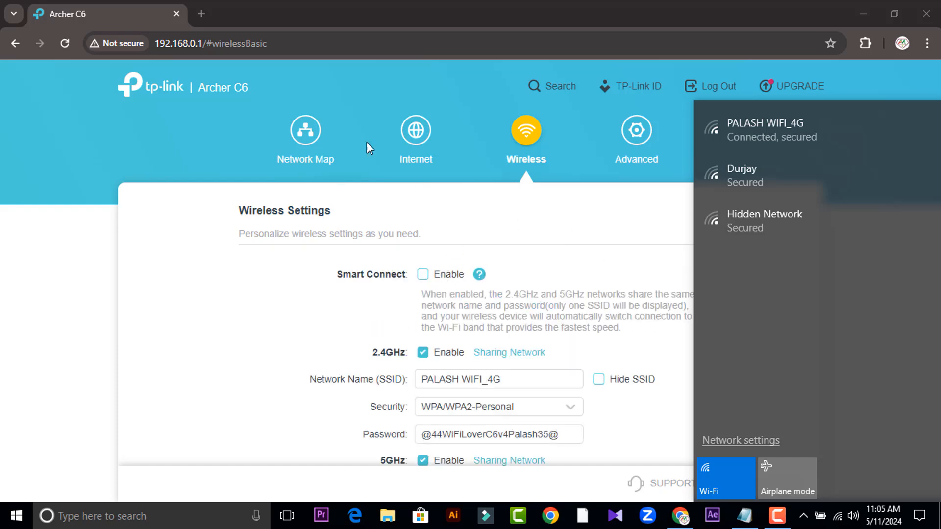
click(300, 143)
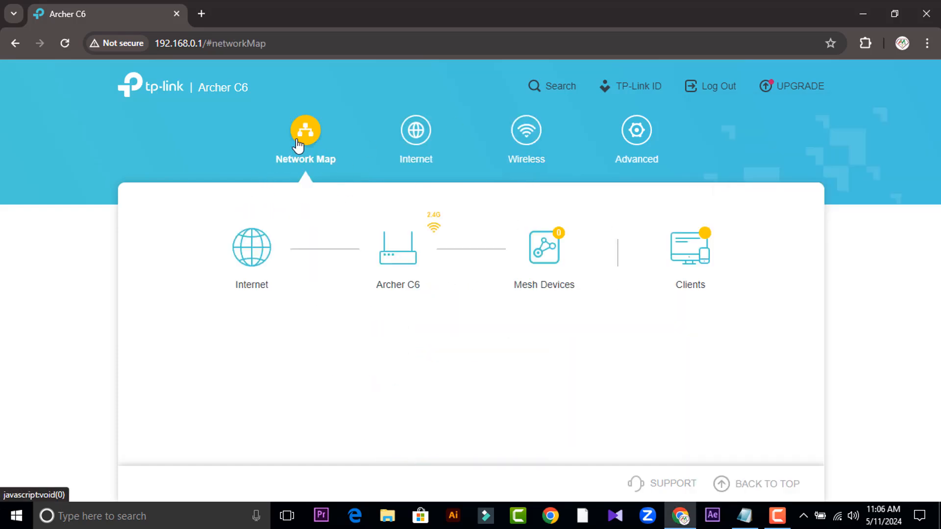